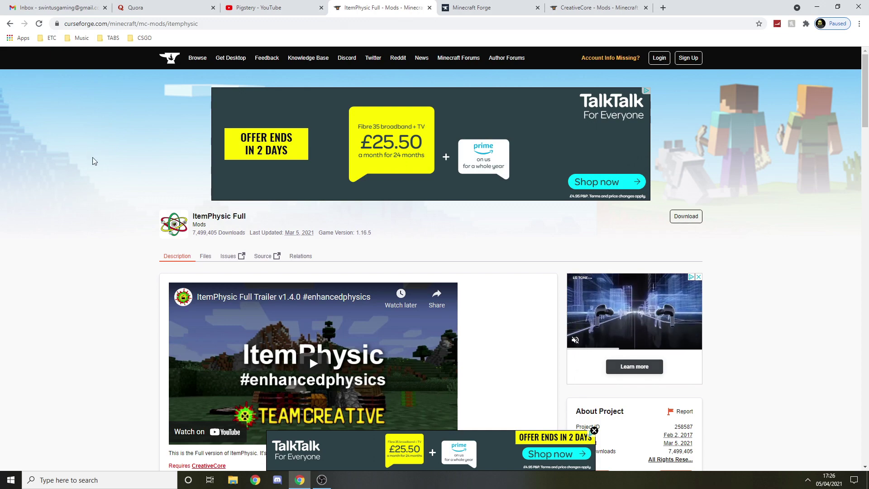
Open the complete file list of the ItemPhysic Full mod.
scroll(114, 177, down, 1)
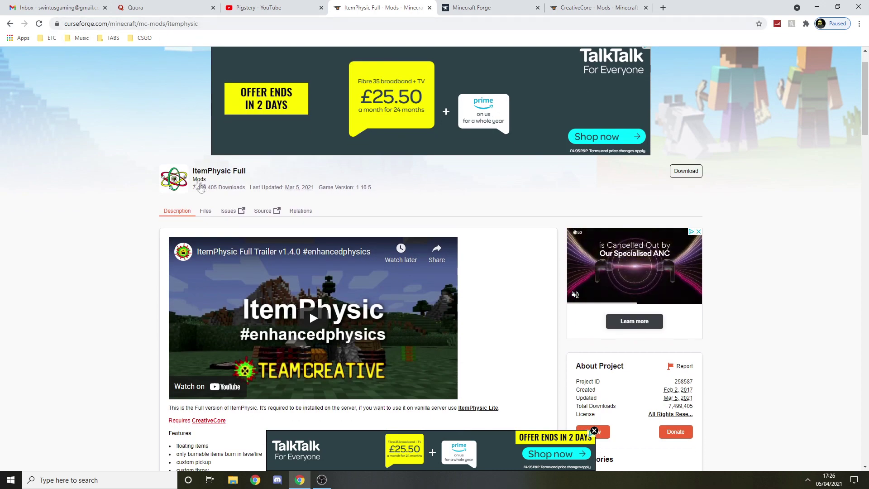
click(206, 211)
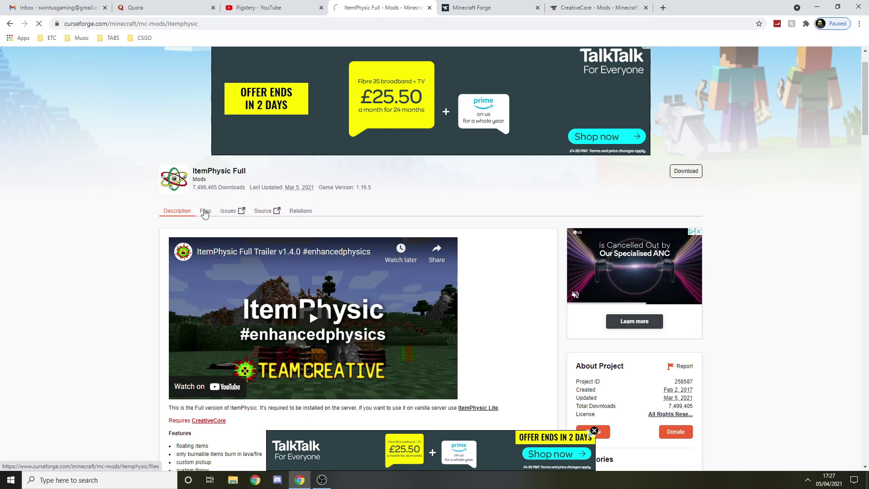
scroll(166, 234, down, 4)
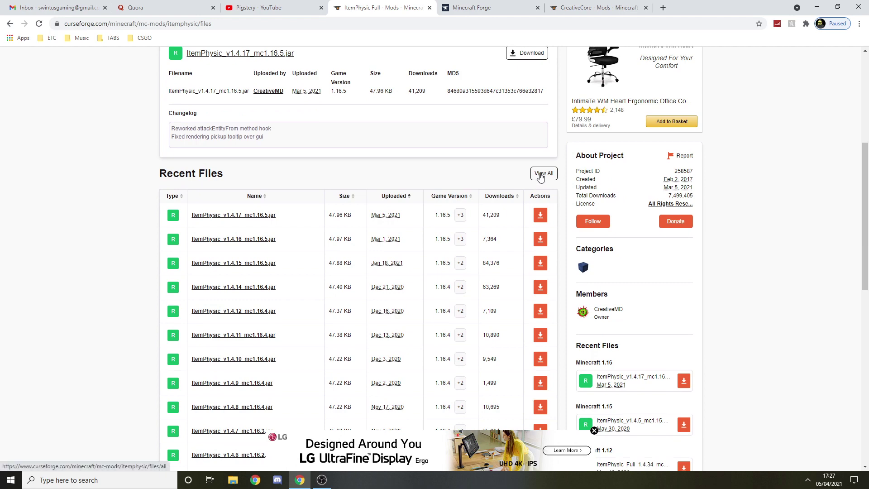
click(540, 176)
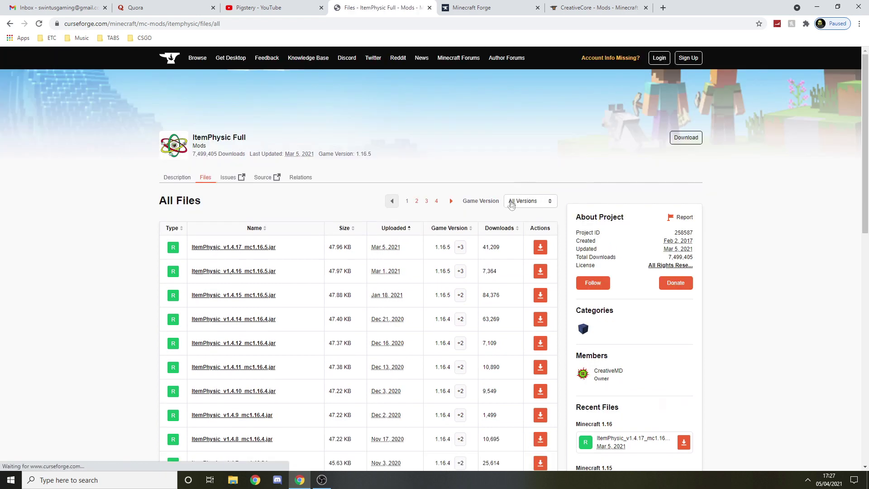
Filter the ItemPhysic Full files to game version 1.7.10 and download ItemPhysic Full 1.2.5 mc1.7.10.jar.
click(525, 279)
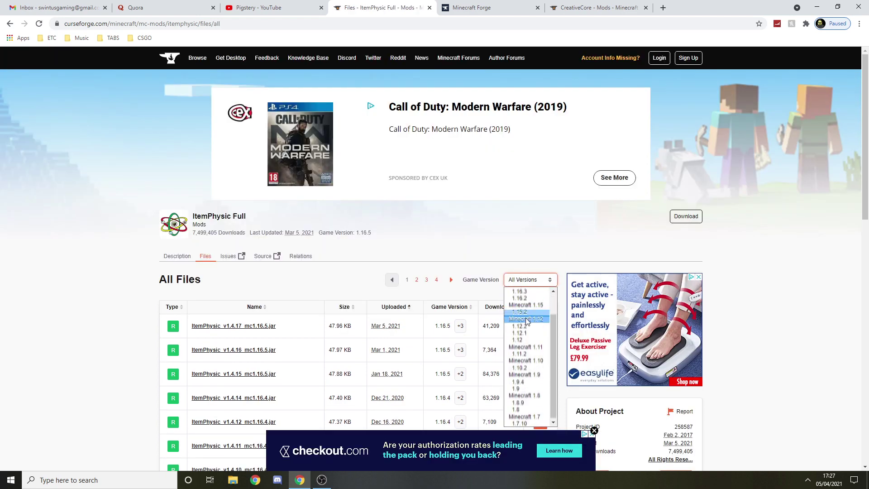
click(520, 423)
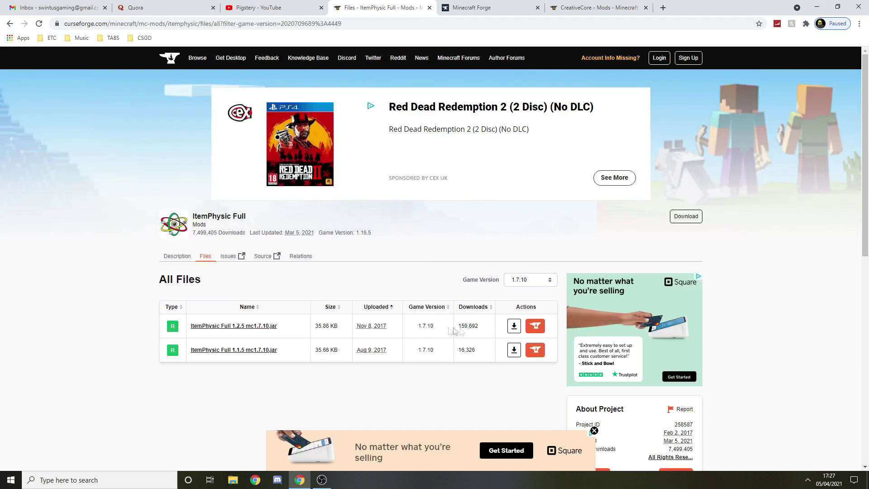
click(513, 326)
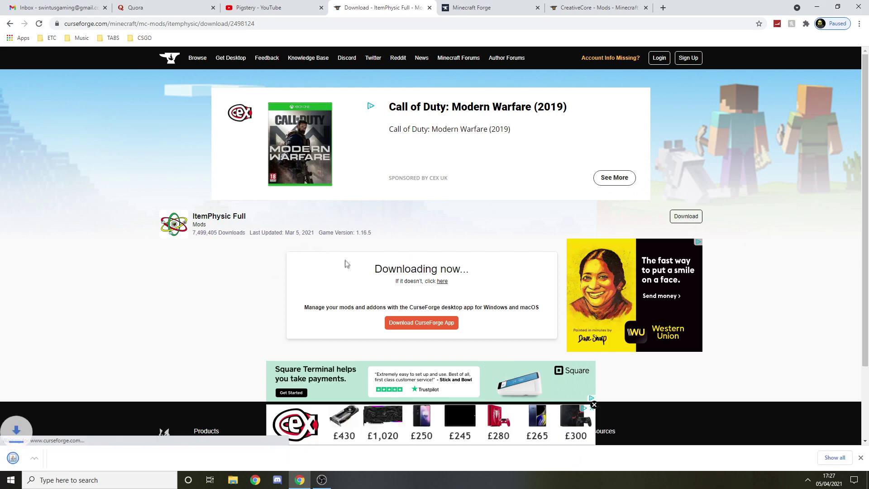
click(171, 457)
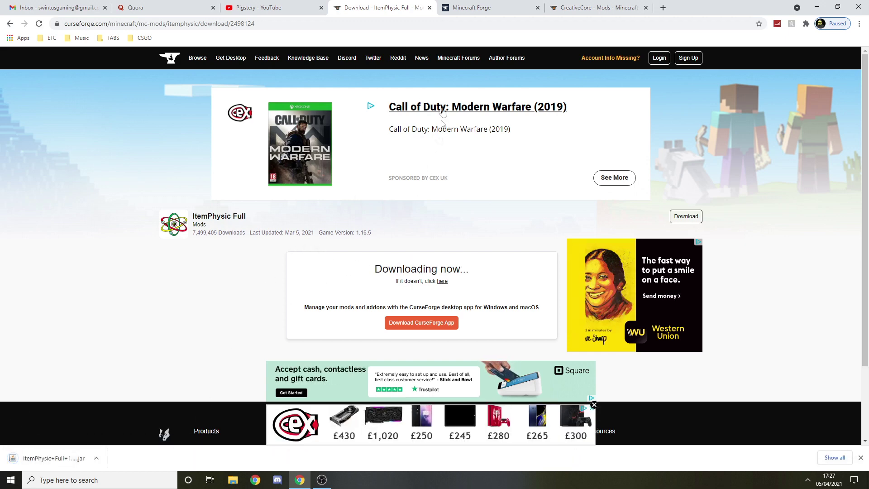
Download the recommended Minecraft Forge Windows installer for 1.7.10, skipping the advertisement page.
click(496, 5)
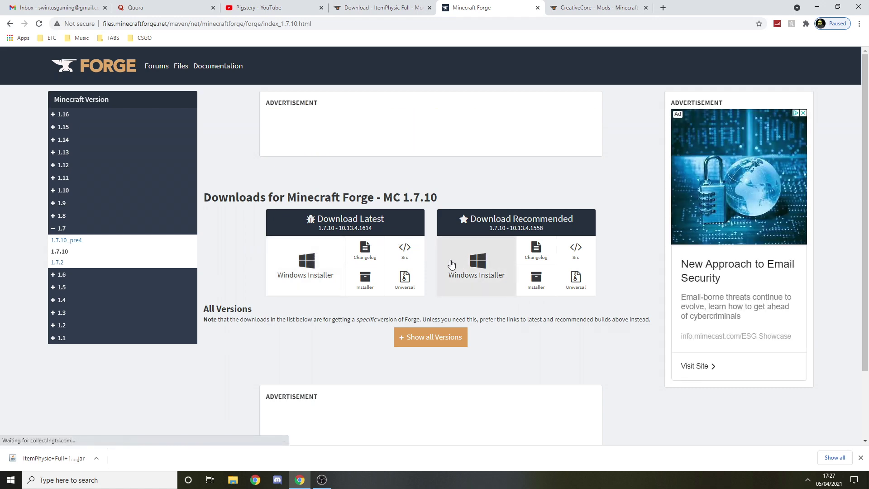
click(451, 264)
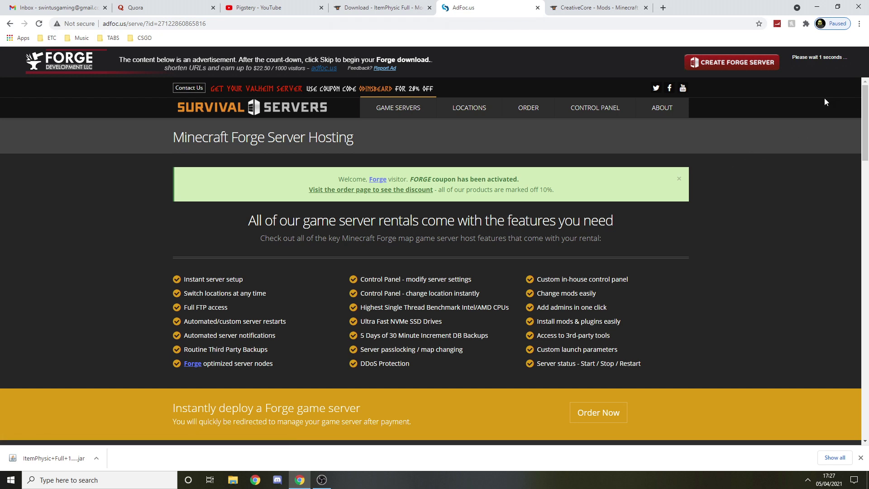
click(817, 67)
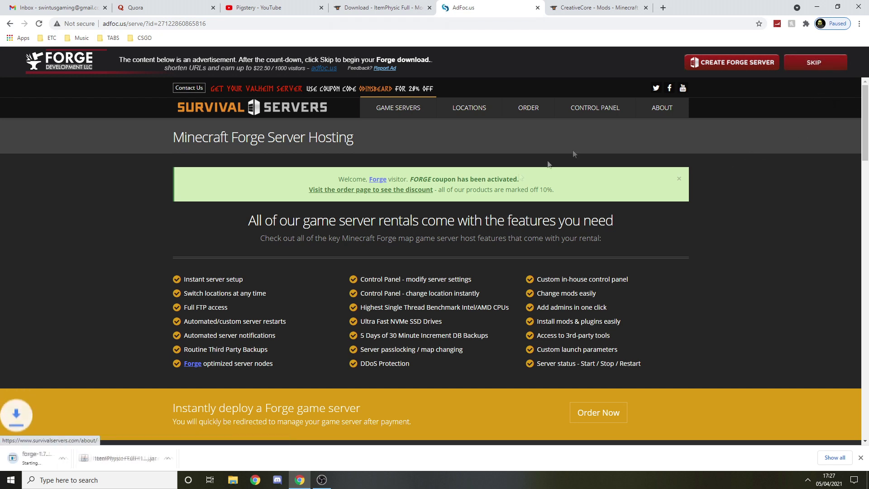
Open the complete file list of the CreativeCore mod in its already open page.
click(606, 5)
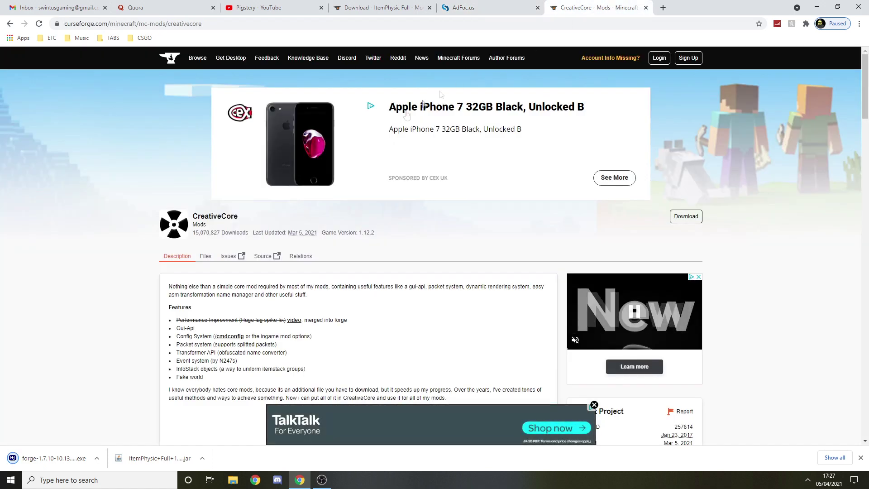
click(206, 257)
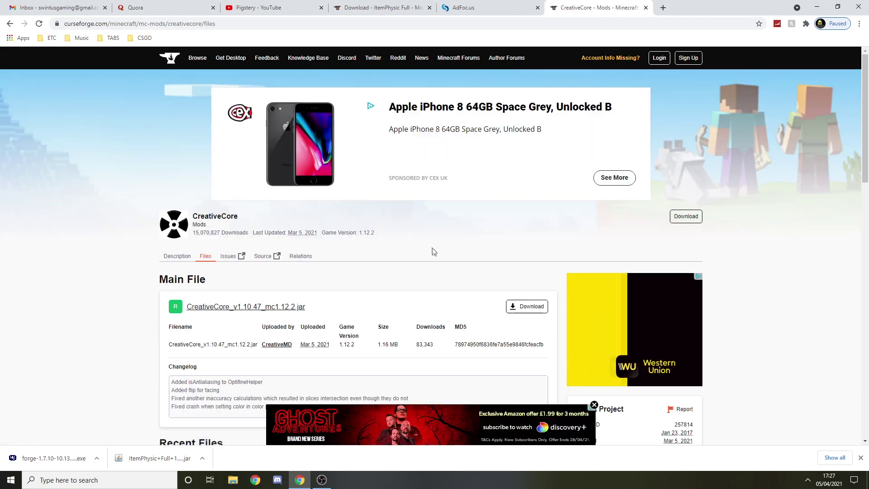
scroll(434, 244, down, 2)
scroll(469, 219, down, 1)
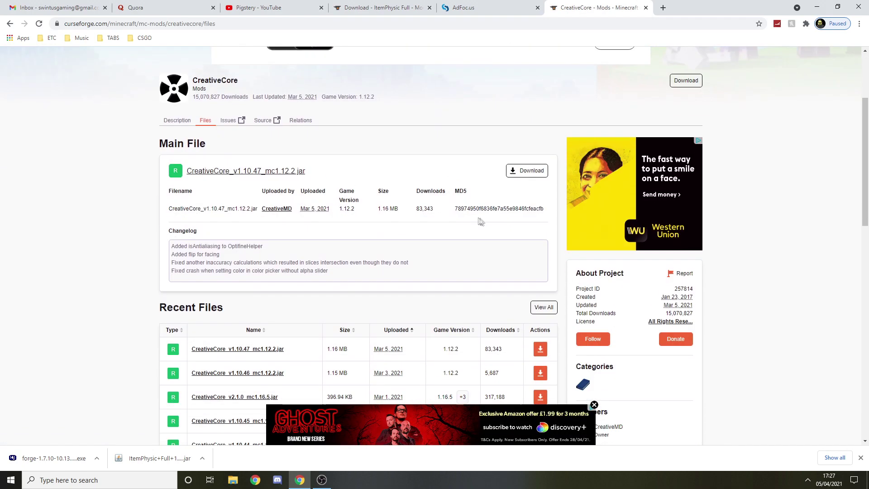
click(544, 307)
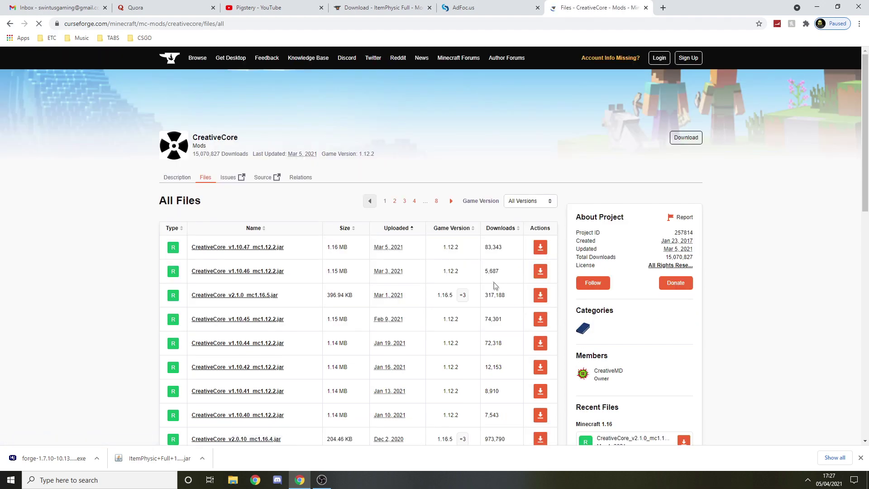
Filter the CreativeCore files to game version 1.7.10 and download CreativeCore v1.3.24 mc1.7.10.jar.
scroll(527, 207, down, 3)
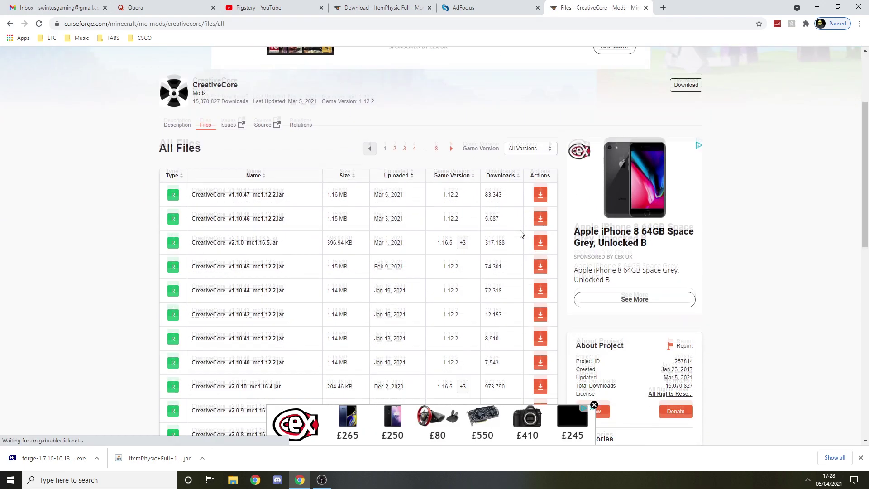
click(529, 144)
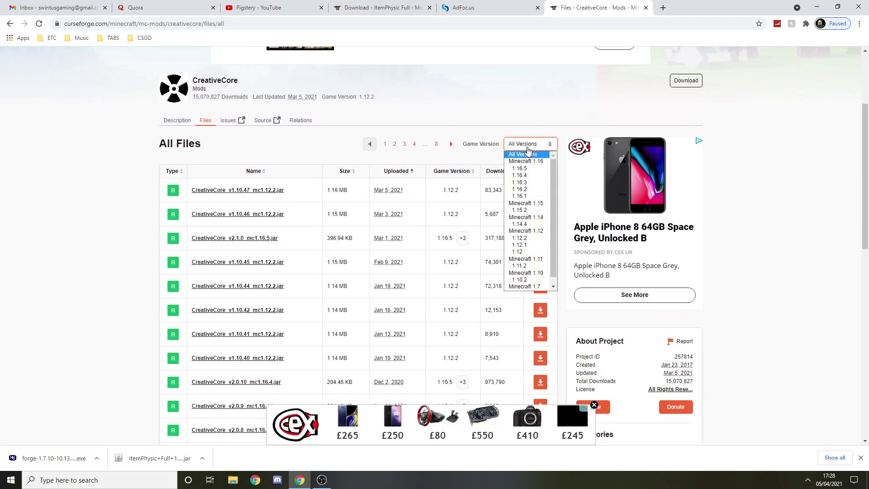
scroll(530, 271, down, 1)
click(525, 287)
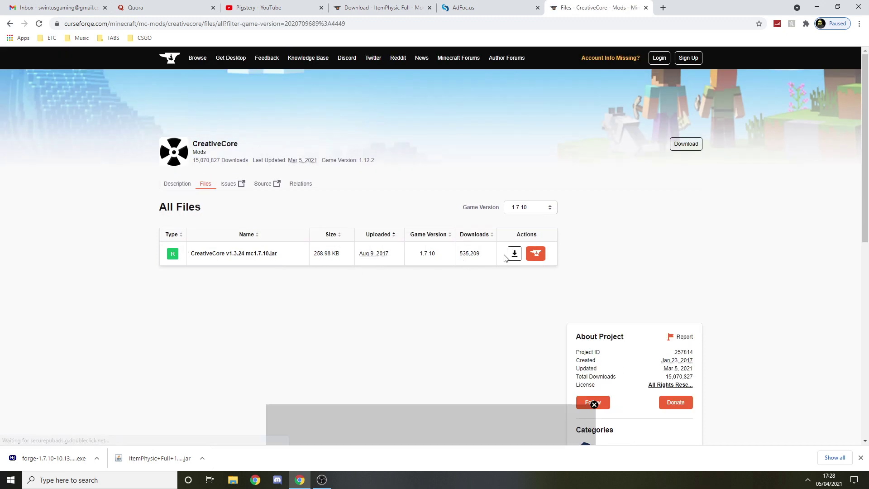
click(514, 325)
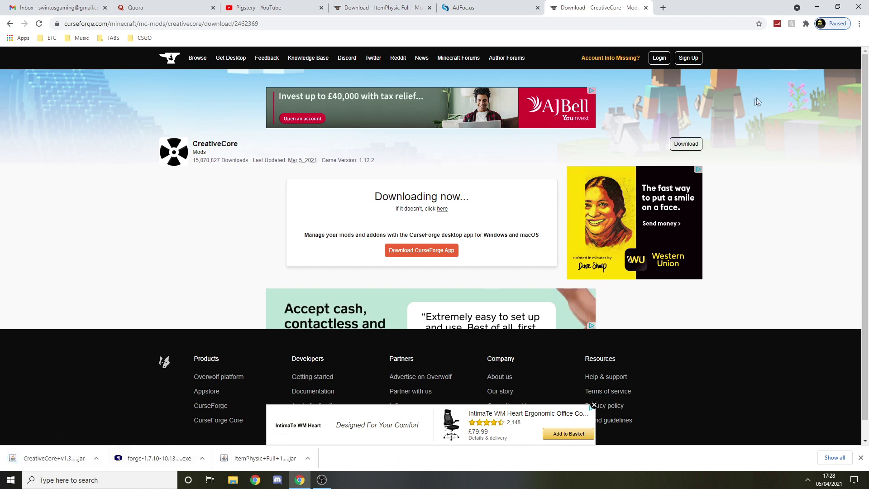
Place the downloaded CreativeCore, Forge installer and ItemPhysic files on the desktop and minimize the browser.
click(837, 7)
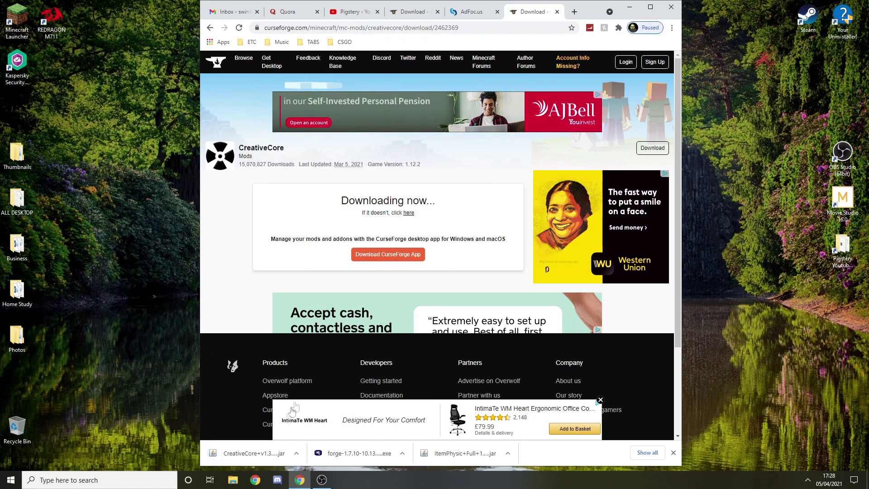
drag(252, 453, 122, 285)
drag(359, 453, 135, 339)
drag(465, 453, 137, 242)
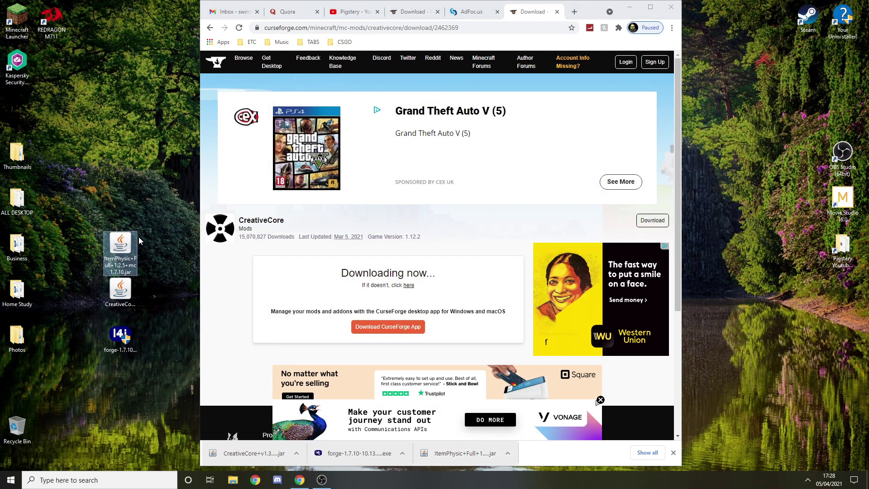
click(149, 242)
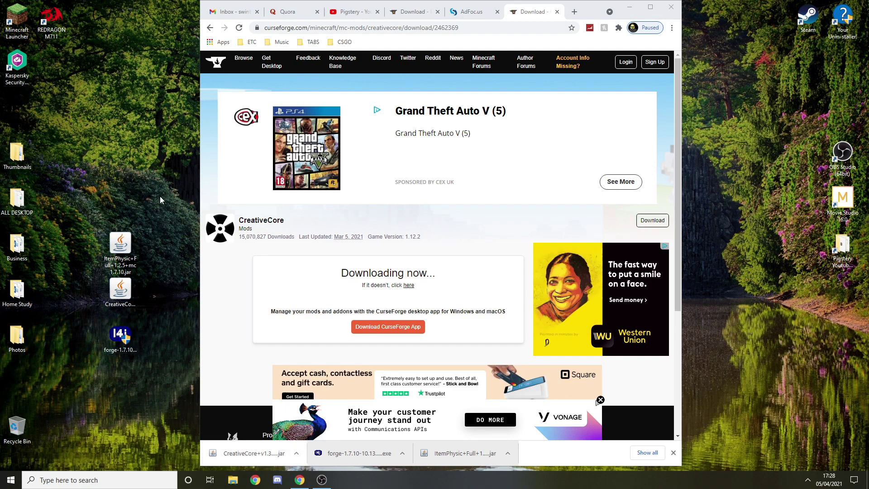
click(631, 10)
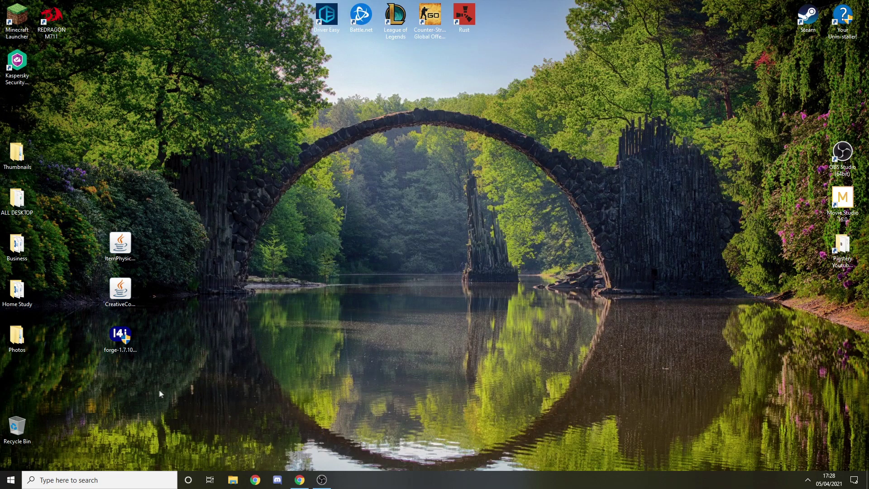
Run the Forge 1.7.10 installer from the desktop and install the client profile.
click(122, 337)
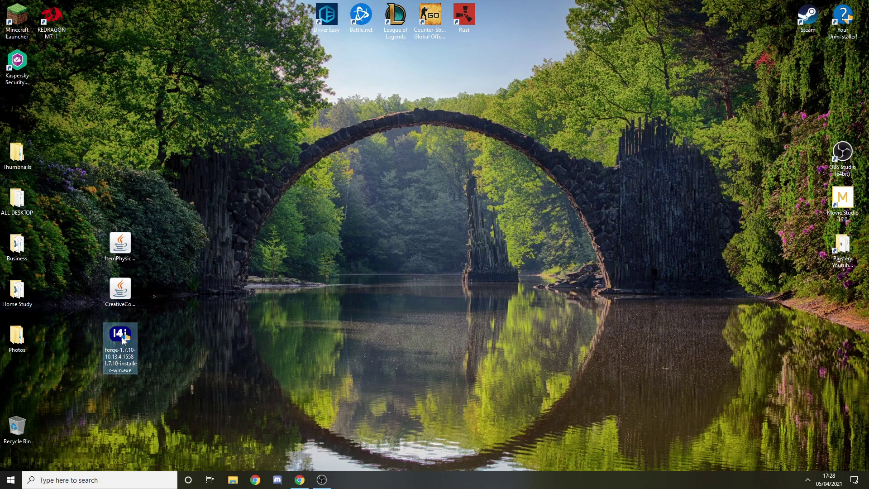
double_click(122, 338)
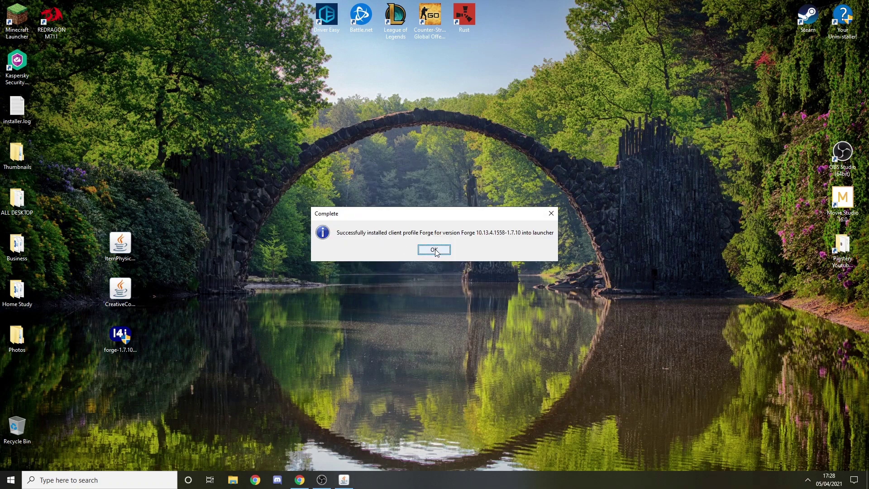
click(434, 250)
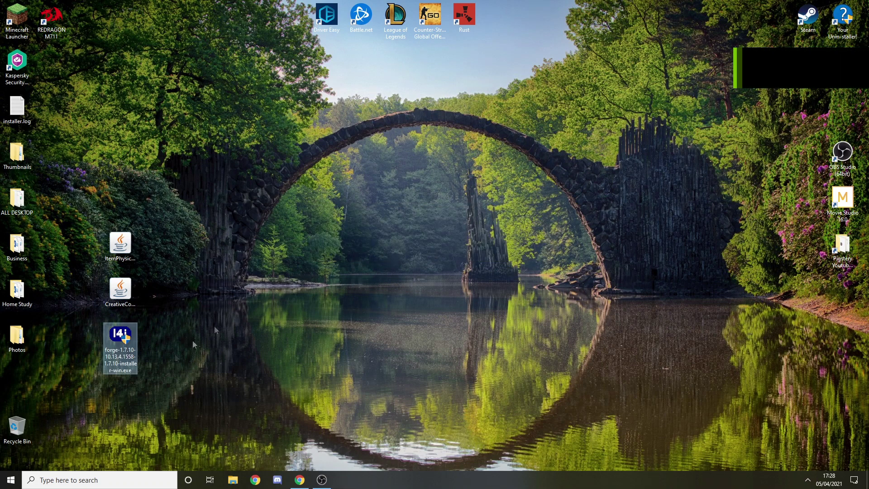
Find %appdata% with the Windows search and open the Roaming folder.
click(138, 479)
text(%a)
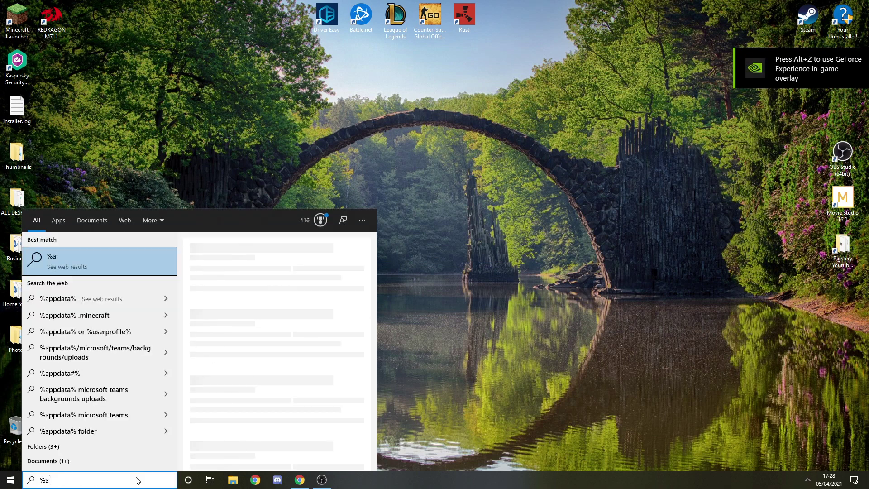
text(ppdata%)
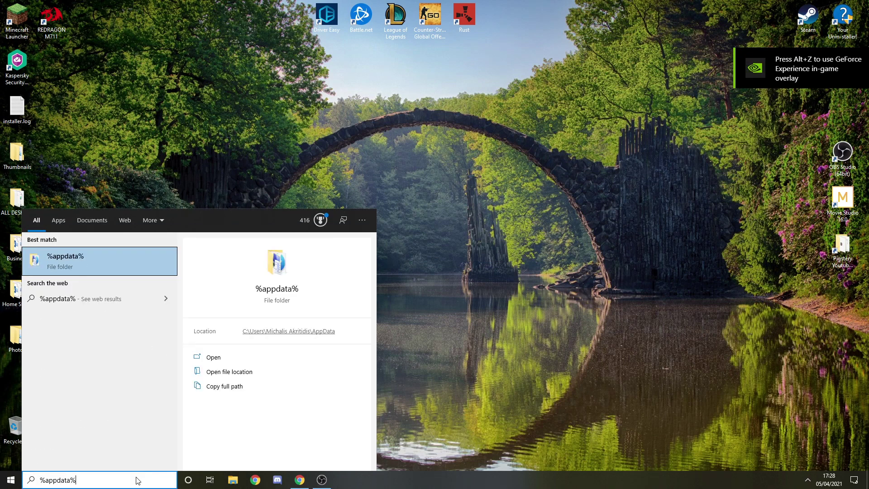
key(Return)
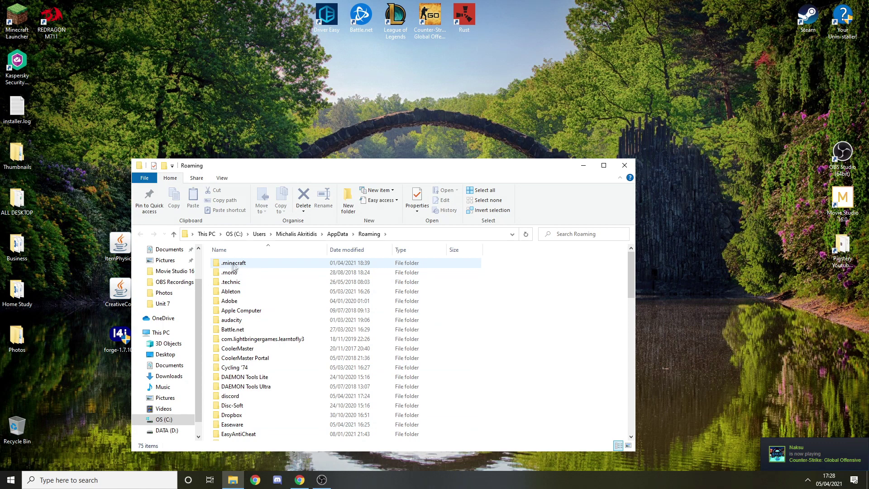
Open the .minecraft folder, look into its mods folder and return to .minecraft.
scroll(230, 271, down, 18)
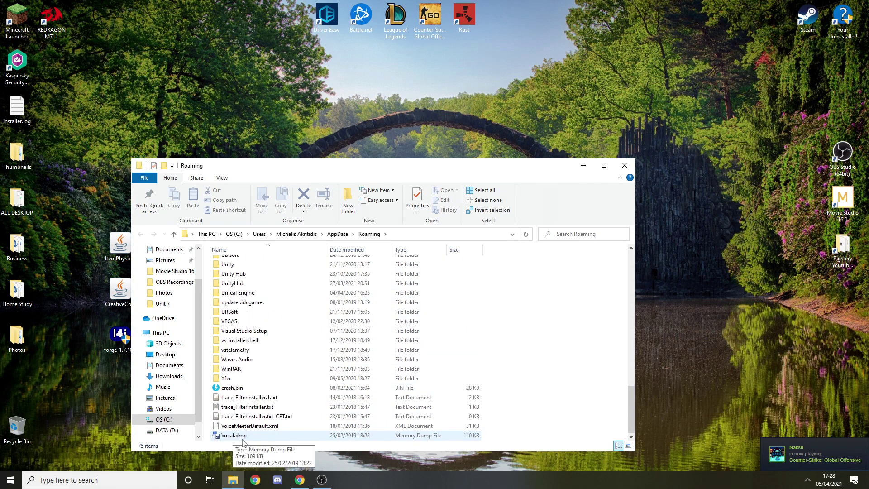
drag(632, 412, 631, 254)
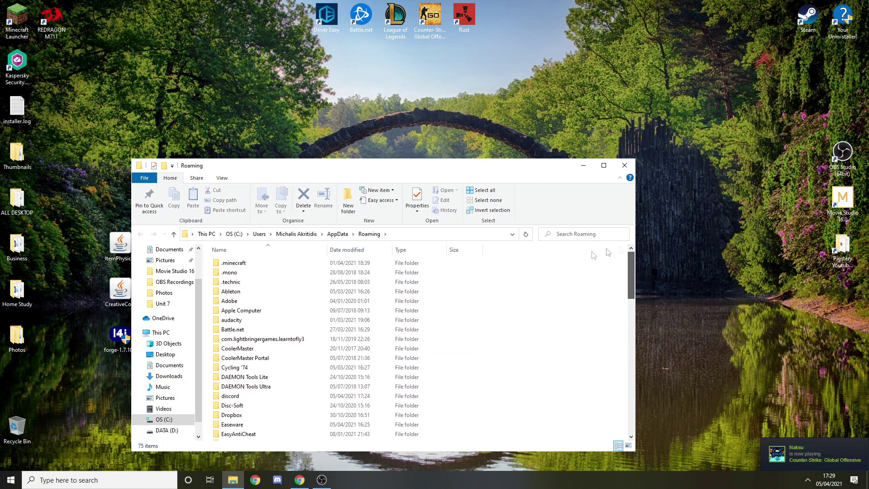
double_click(261, 264)
double_click(249, 342)
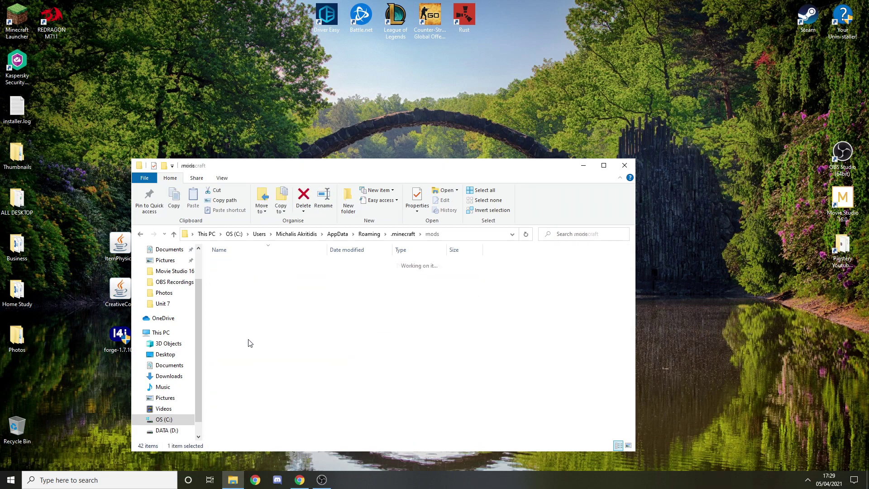
click(172, 235)
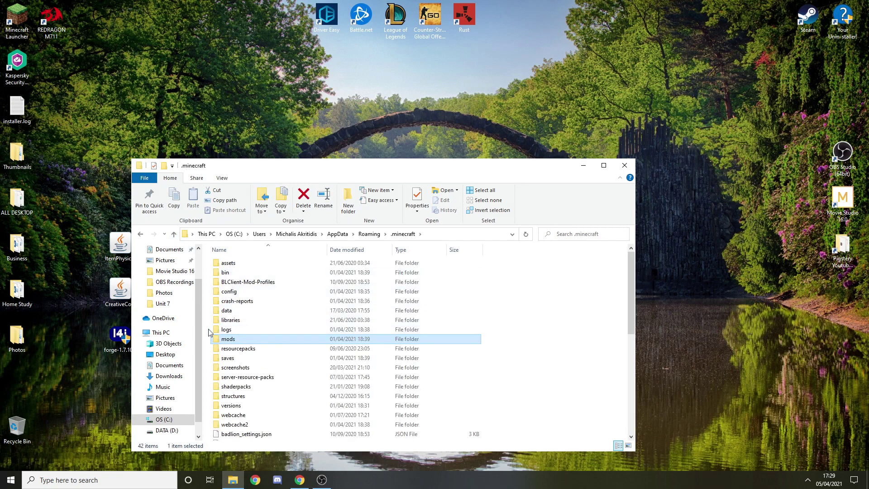
right_click(209, 333)
mouse_move(253, 446)
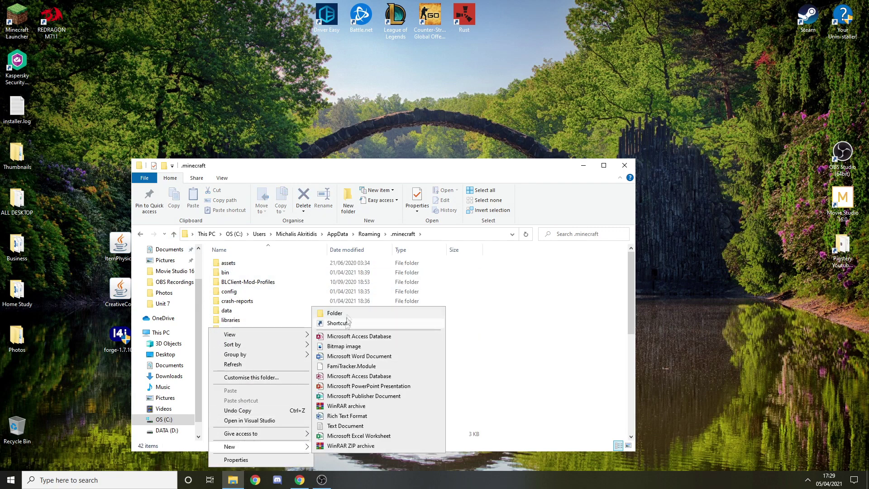
click(551, 308)
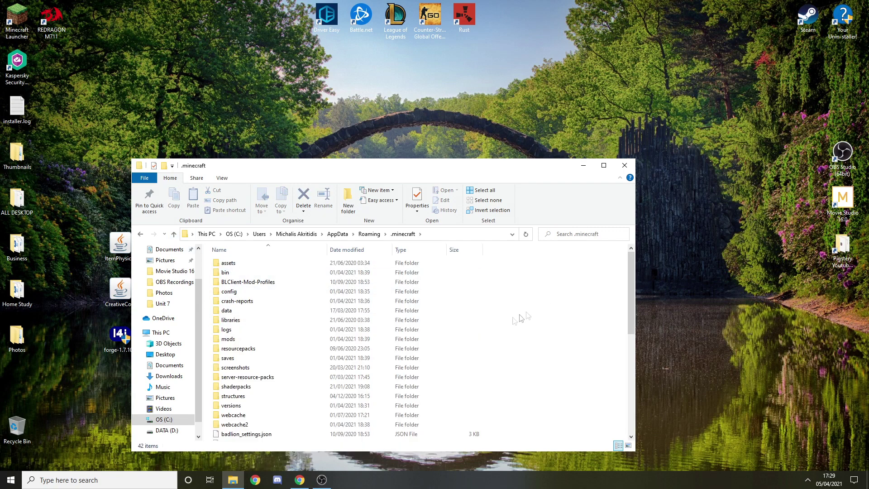
Move the ItemPhysic Full and CreativeCore jar files from the desktop into the .minecraft mods folder and close the folder window.
double_click(246, 342)
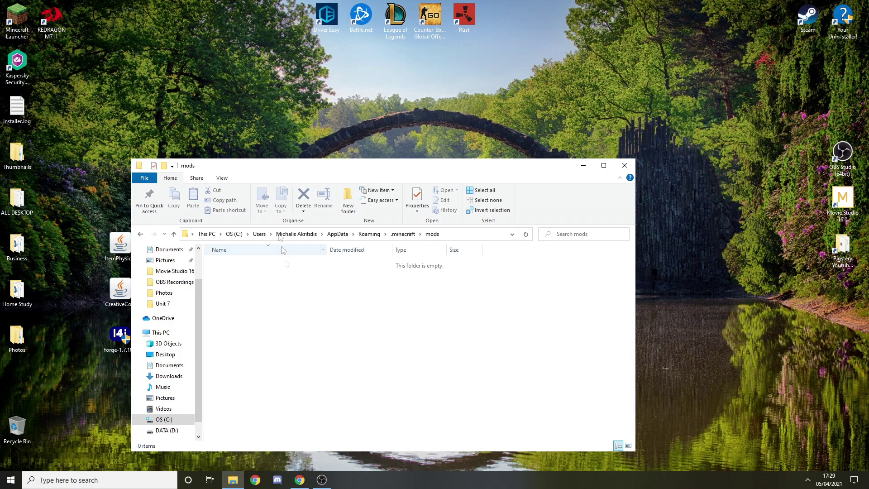
drag(304, 166, 334, 154)
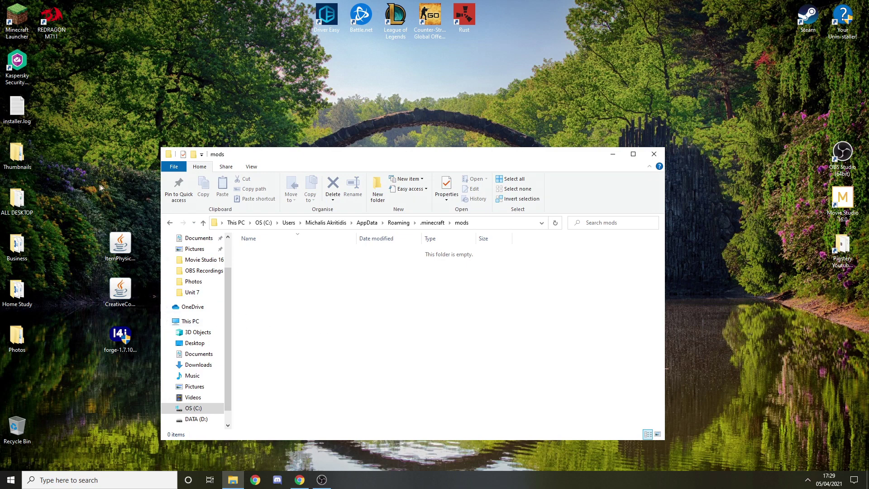
drag(85, 181, 128, 252)
drag(136, 284, 115, 247)
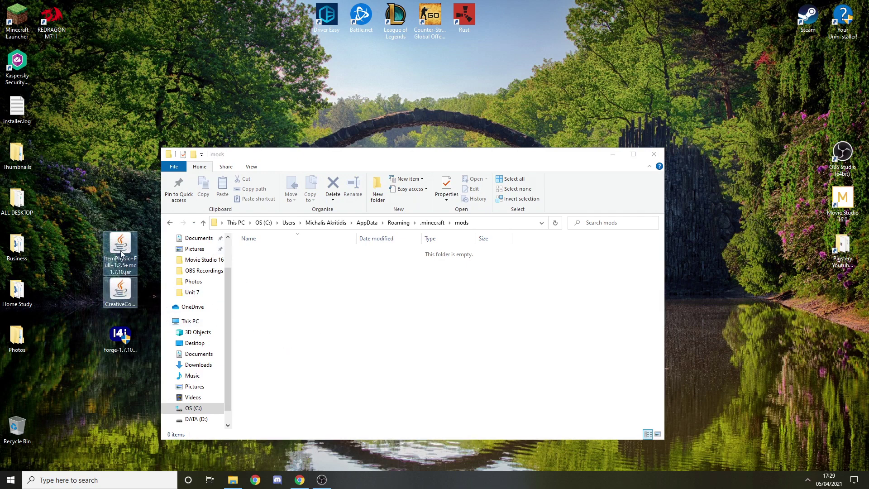
right_click(121, 253)
drag(81, 208, 154, 299)
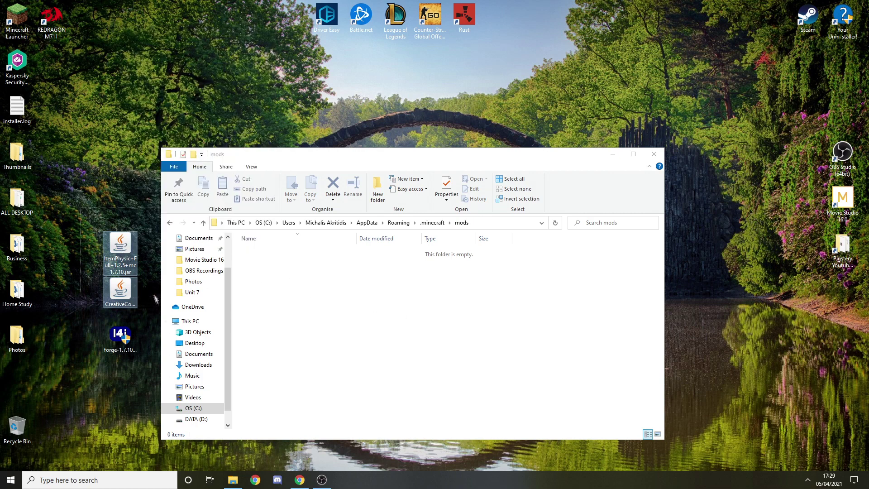
drag(108, 253, 351, 324)
click(262, 277)
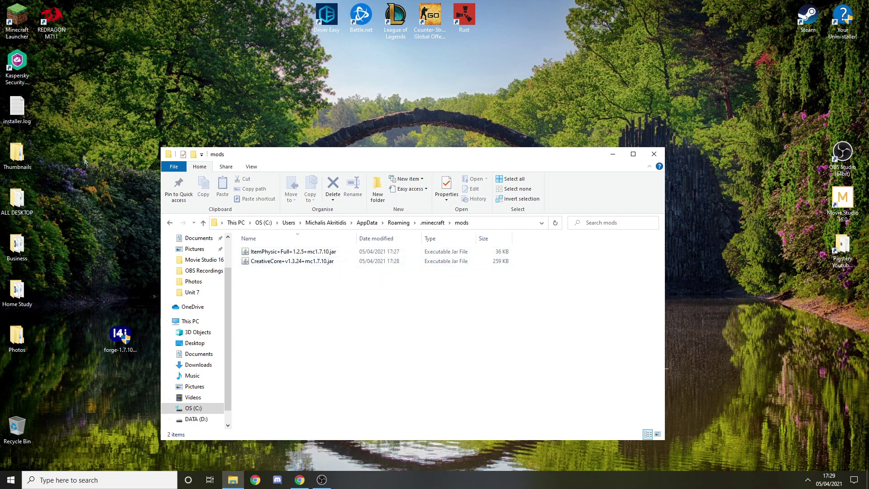
click(654, 154)
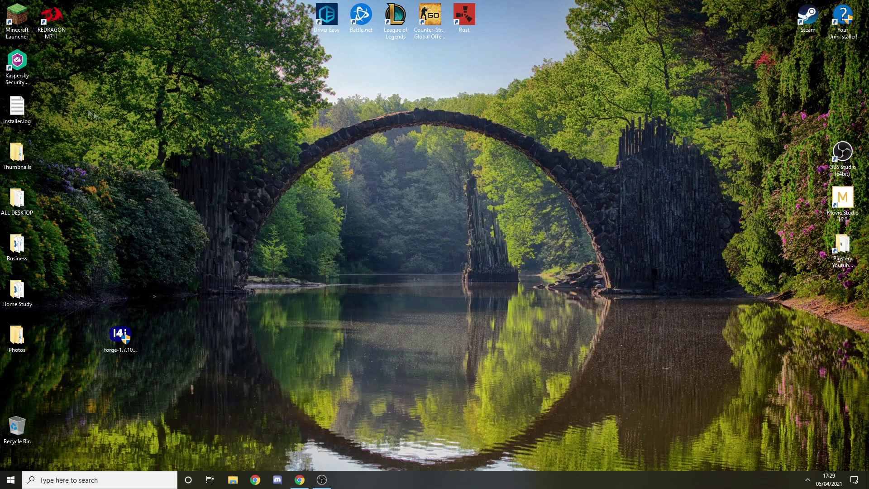
Open the Minecraft Launcher, choose the Forge 1.7.10-Forge10.13.4.1558-1.7.10 installation and start the game.
double_click(20, 24)
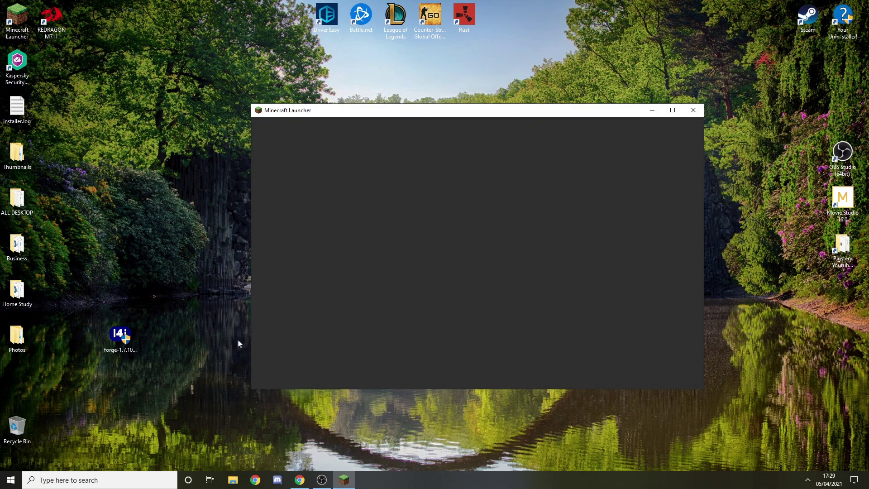
click(397, 340)
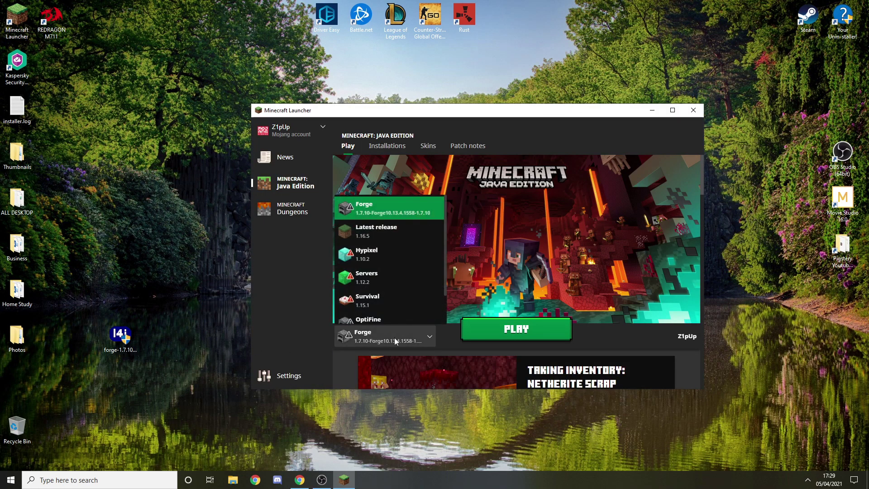
click(390, 231)
click(398, 338)
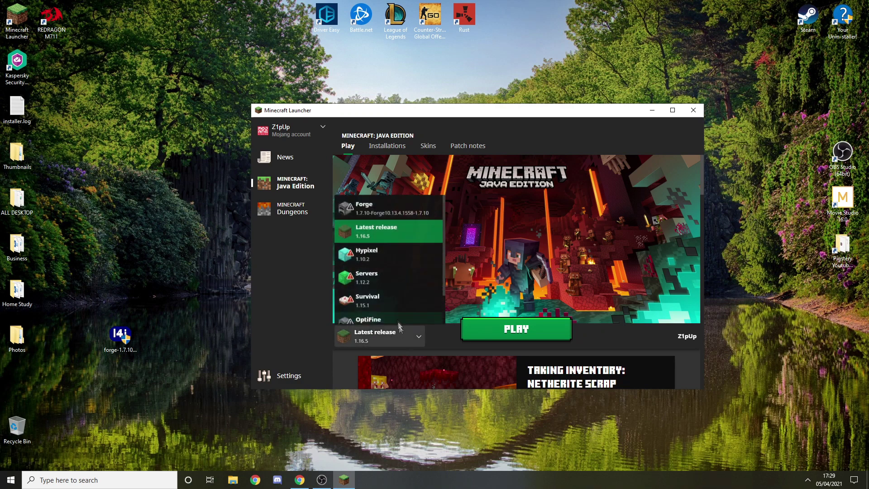
click(396, 231)
click(396, 338)
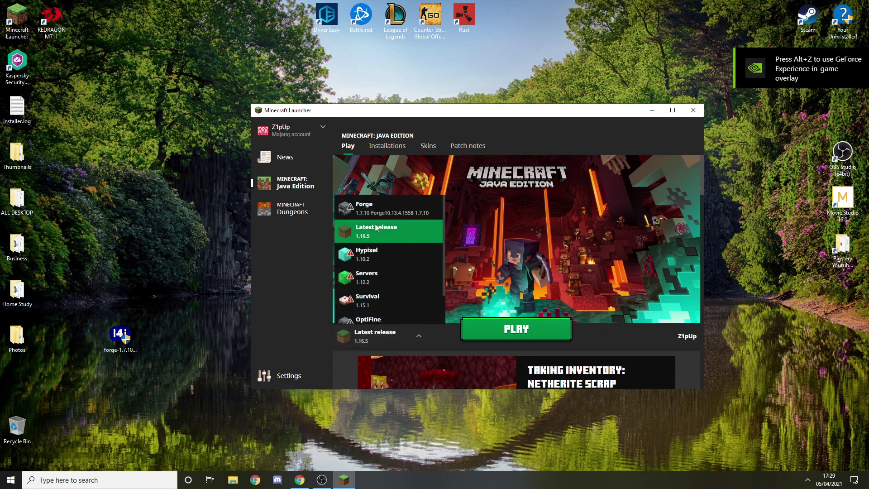
click(423, 214)
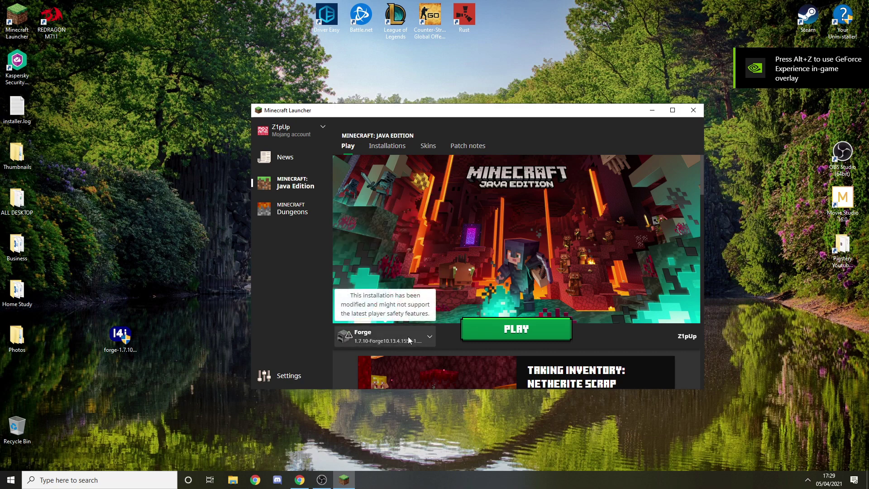
click(486, 332)
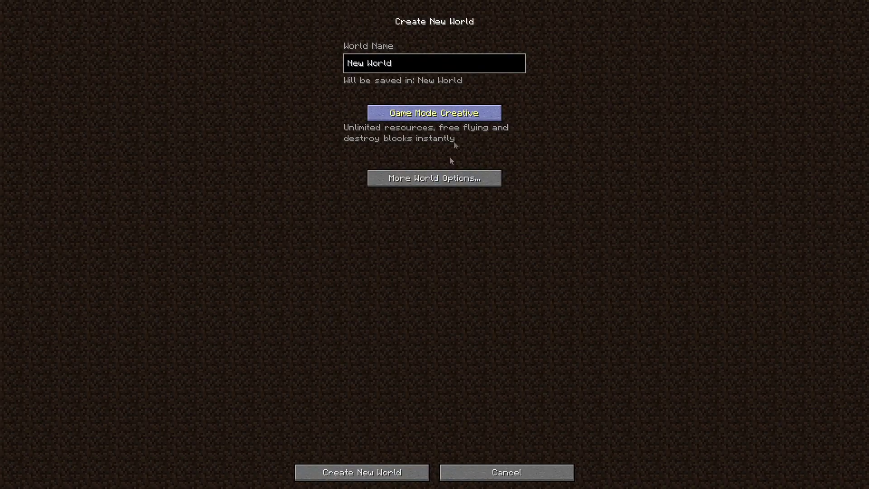
Create the Creative-mode world New World and put a sponge and a wood block in the hotbar.
click(375, 474)
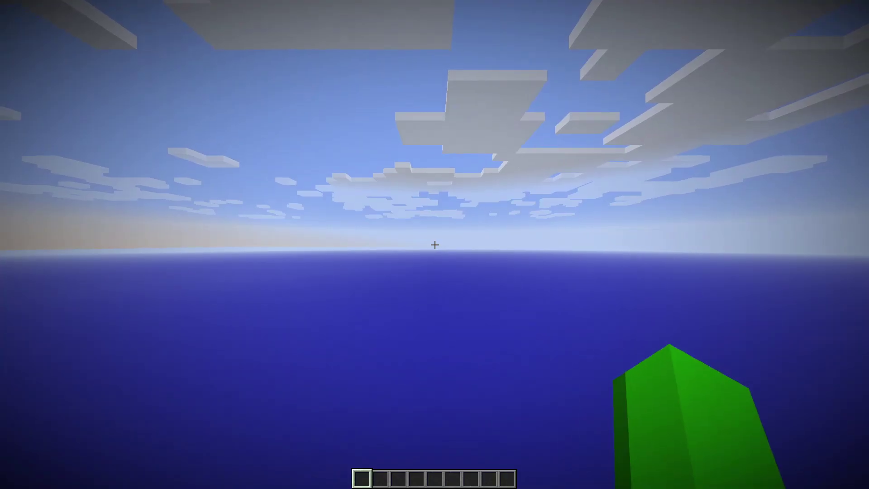
key(e)
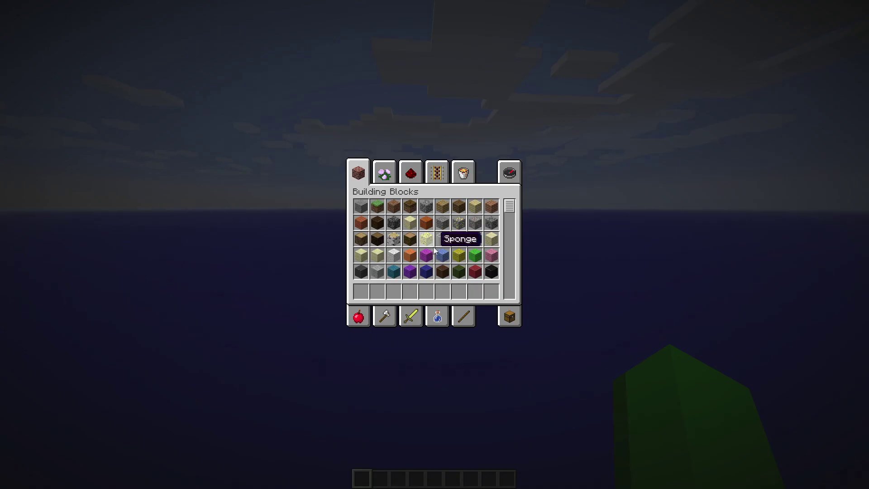
shift+click(425, 239)
shift+click(385, 271)
key(e)
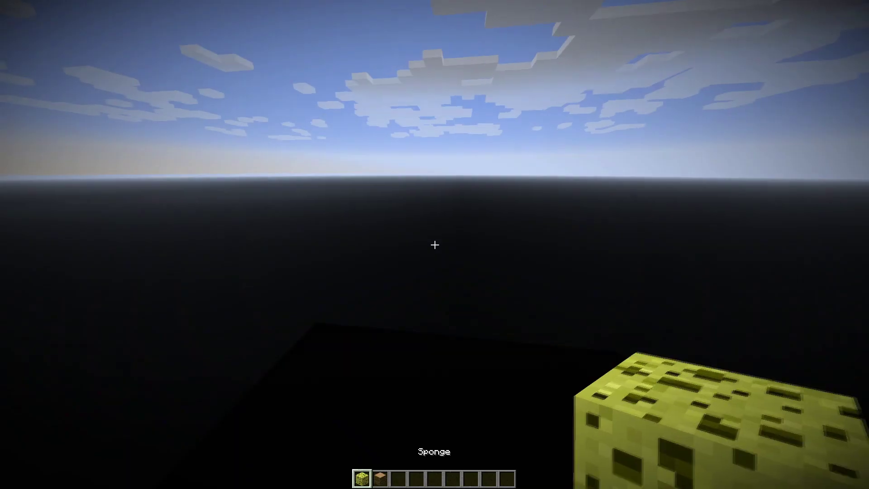
Drop the wood block and the sponge from the hotbar onto the grass to test the item physics.
scroll(435, 244, down, 2)
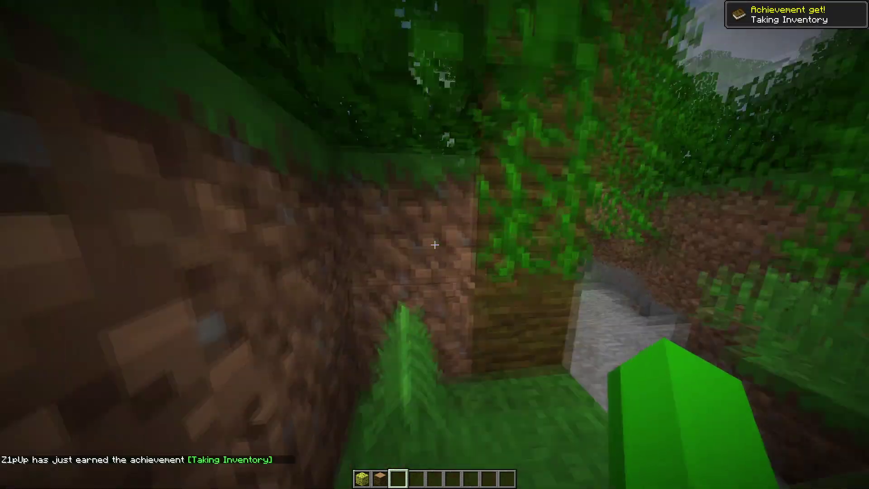
scroll(435, 244, up, 1)
key(q)
scroll(434, 244, up, 1)
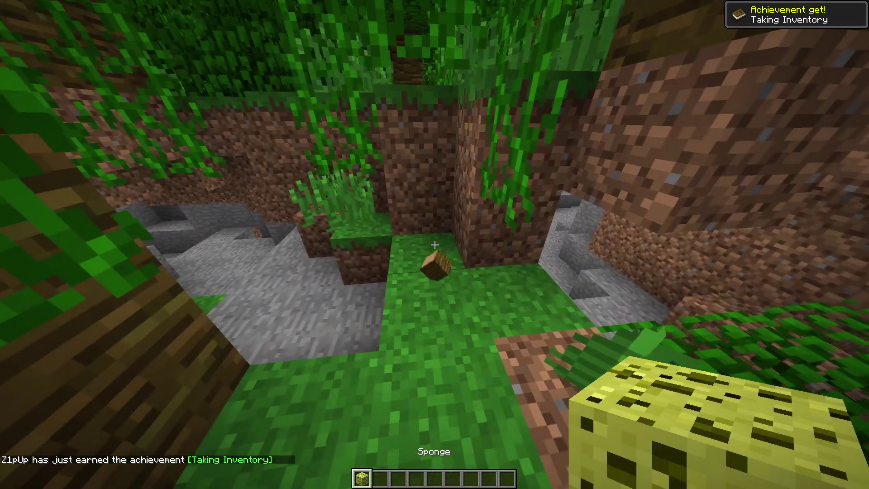
key(q)
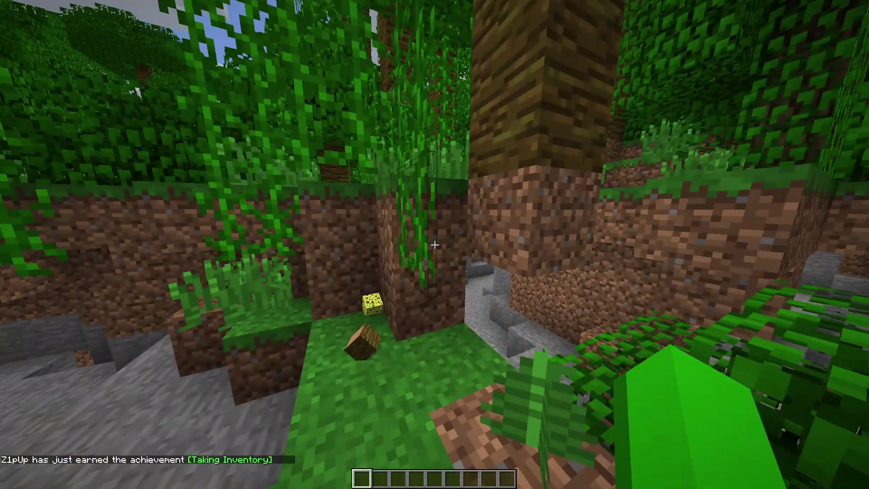